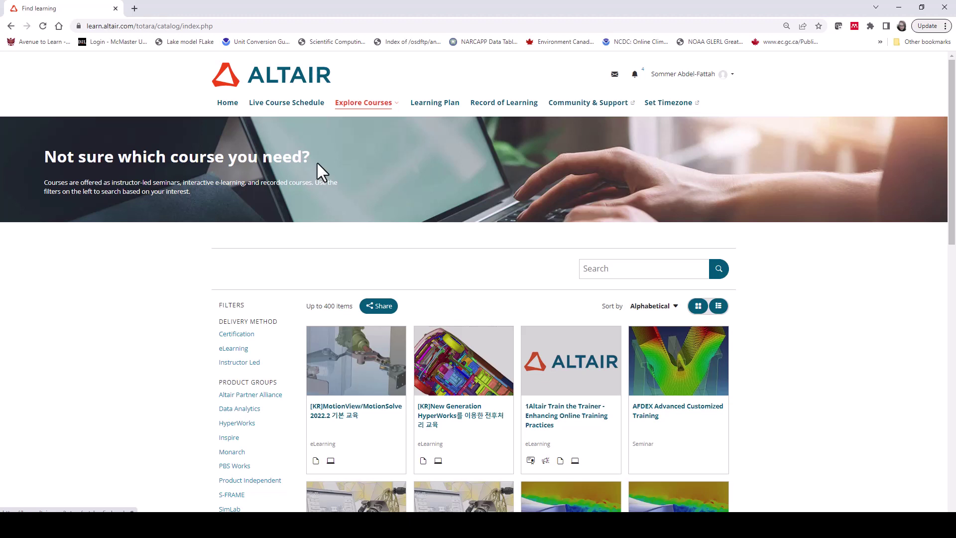
Filter the Explore Courses catalog to Certification courses only
left_click(244, 337)
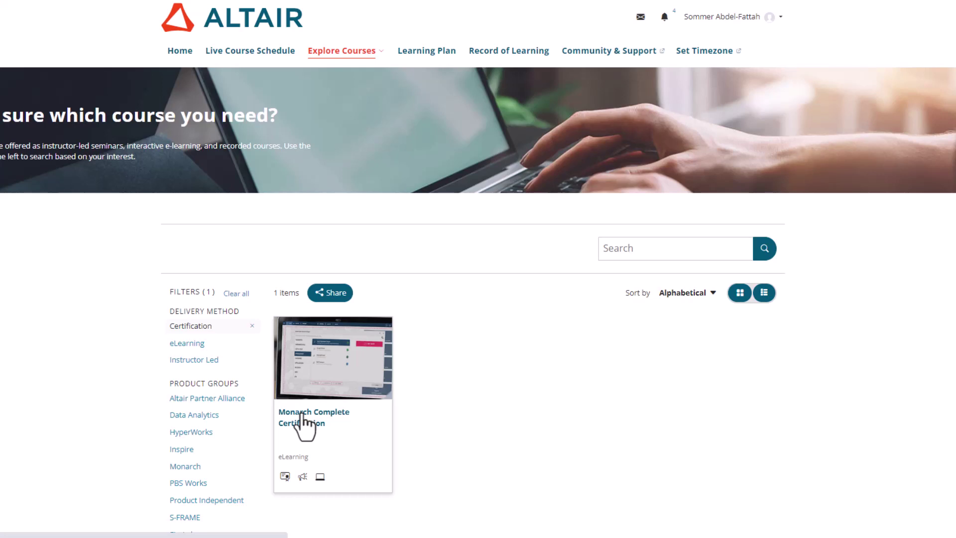
Enrol in Monarch Complete Certification and open the Monarch Classic Basics Certification tile
left_click(301, 414)
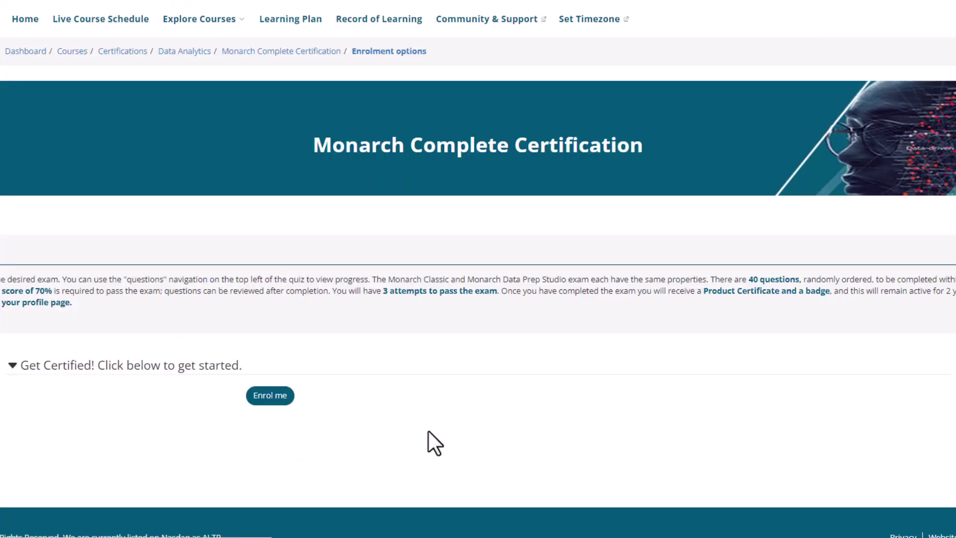
left_click(279, 401)
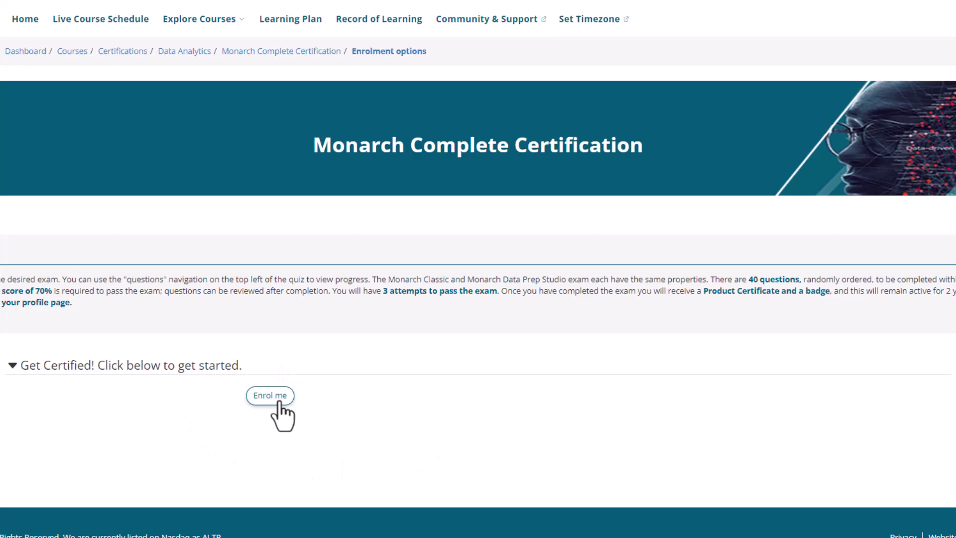
left_click(279, 402)
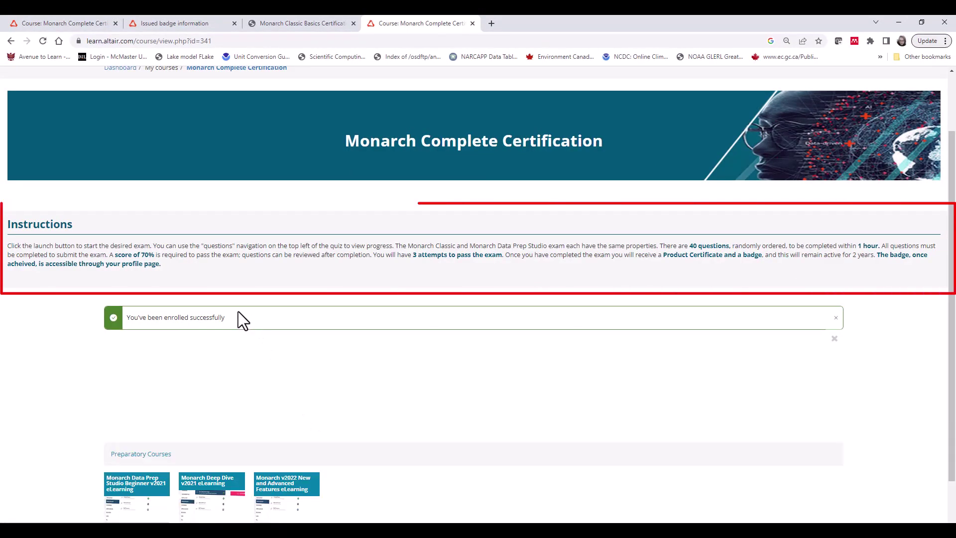
scroll(950, 251, "down", 1)
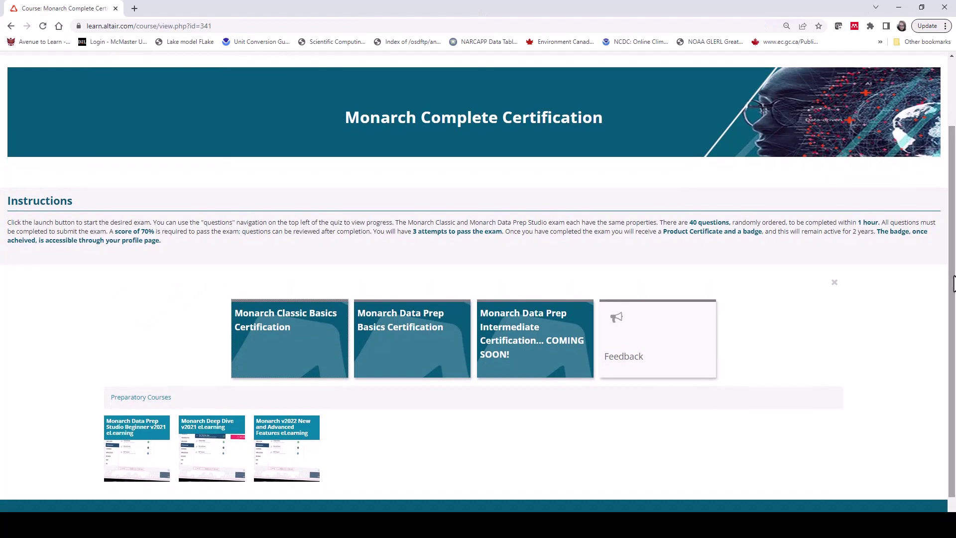
left_click(321, 336)
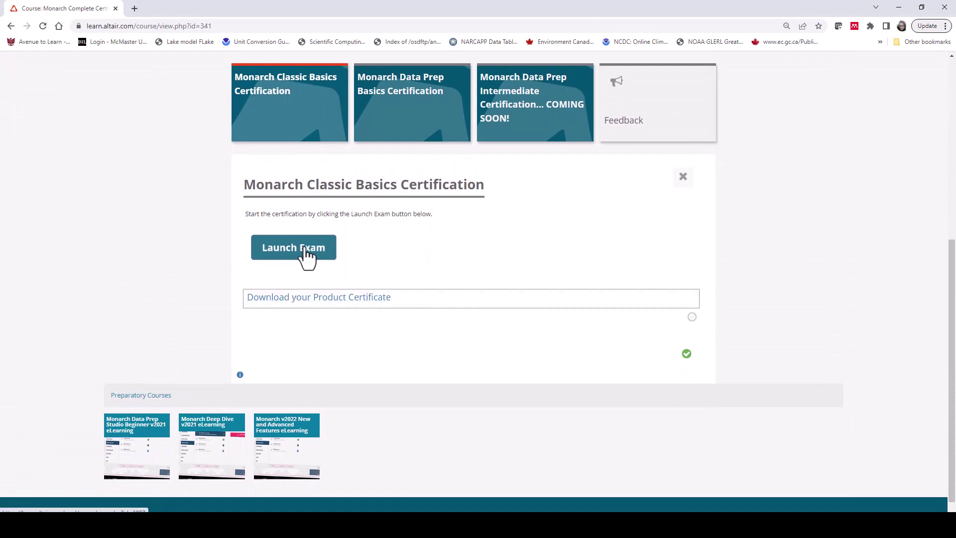
Launch the Monarch Data Prep Studio Basic exam, answer True then False, and choose Submit All
left_click(305, 247)
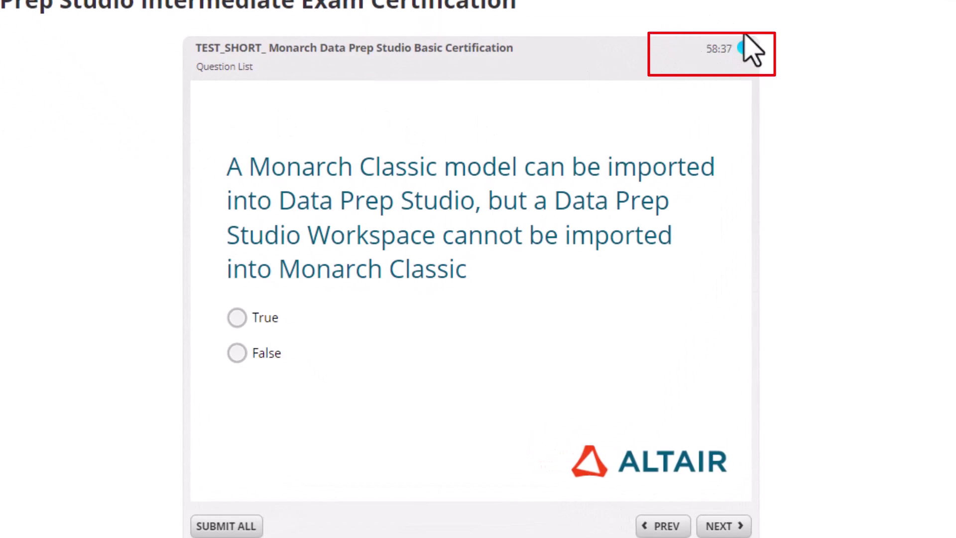
left_click(230, 69)
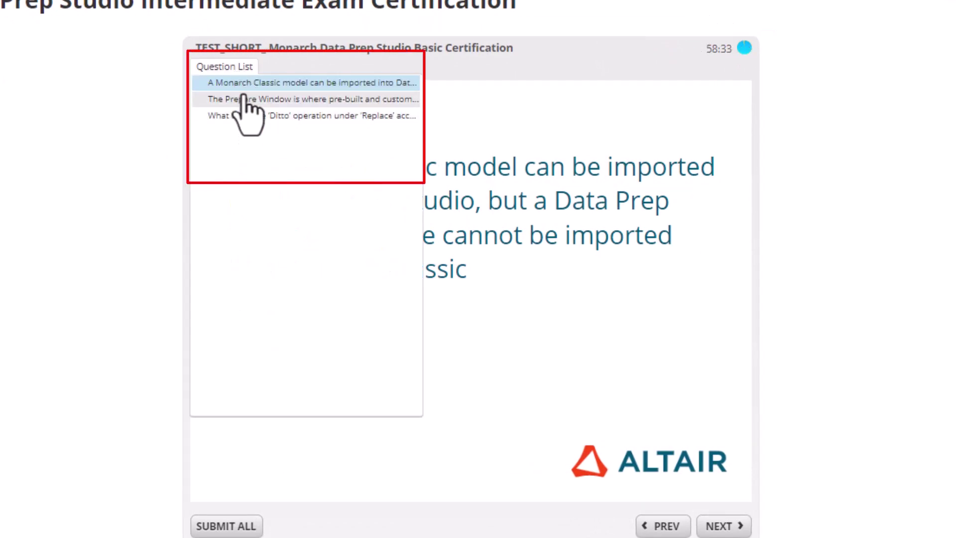
left_click(513, 78)
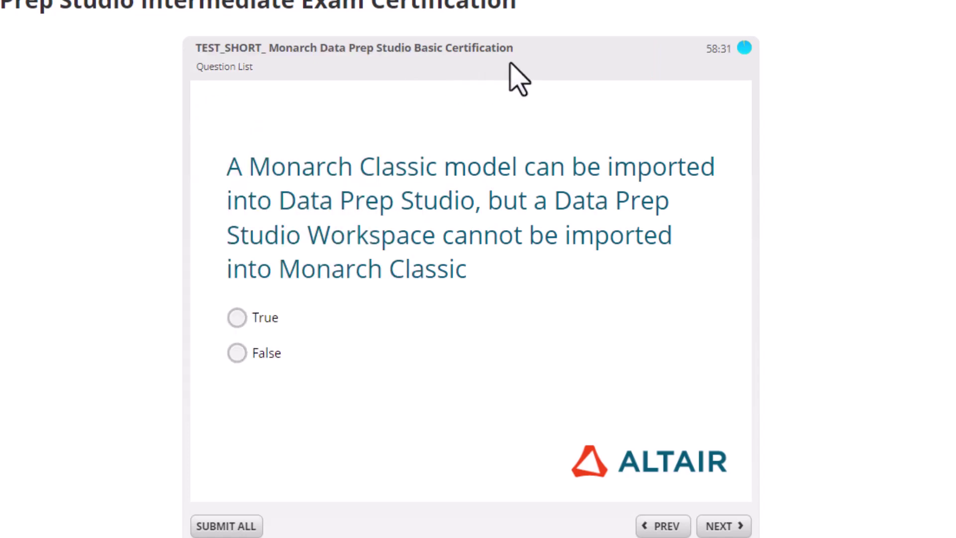
left_click(237, 317)
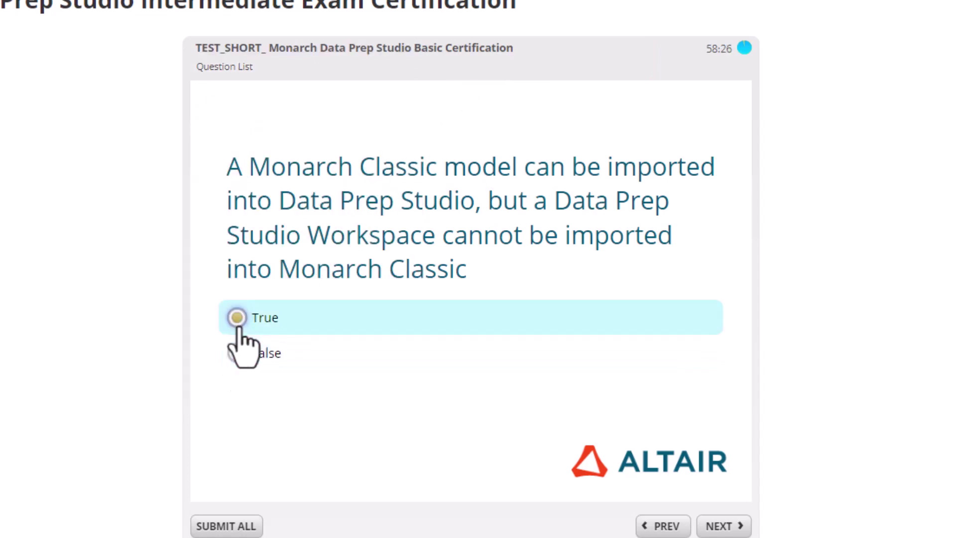
left_click(723, 526)
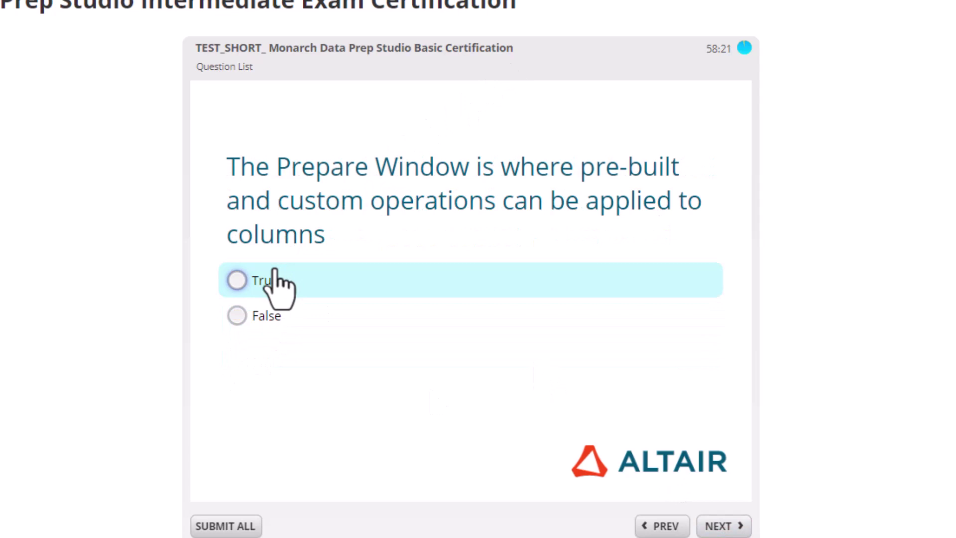
left_click(237, 315)
left_click(722, 526)
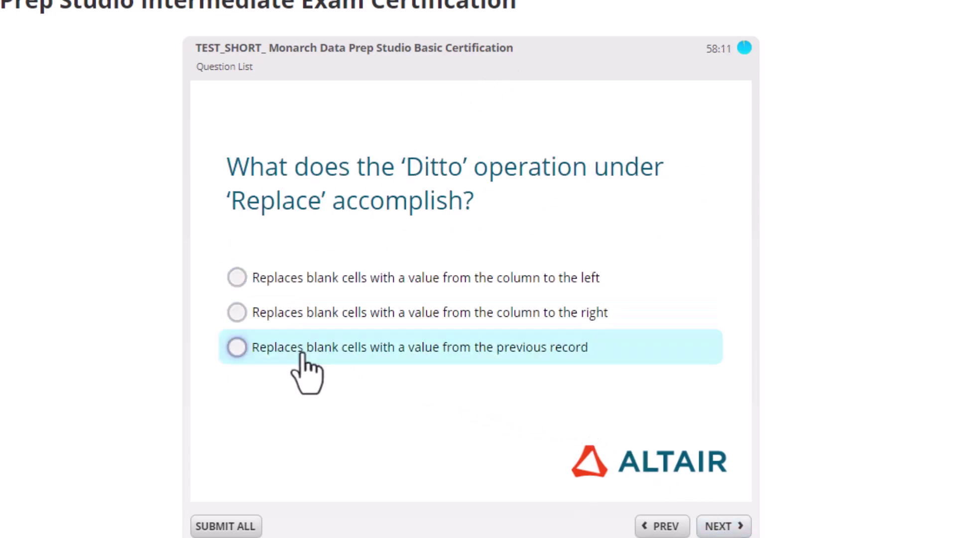
left_click(732, 525)
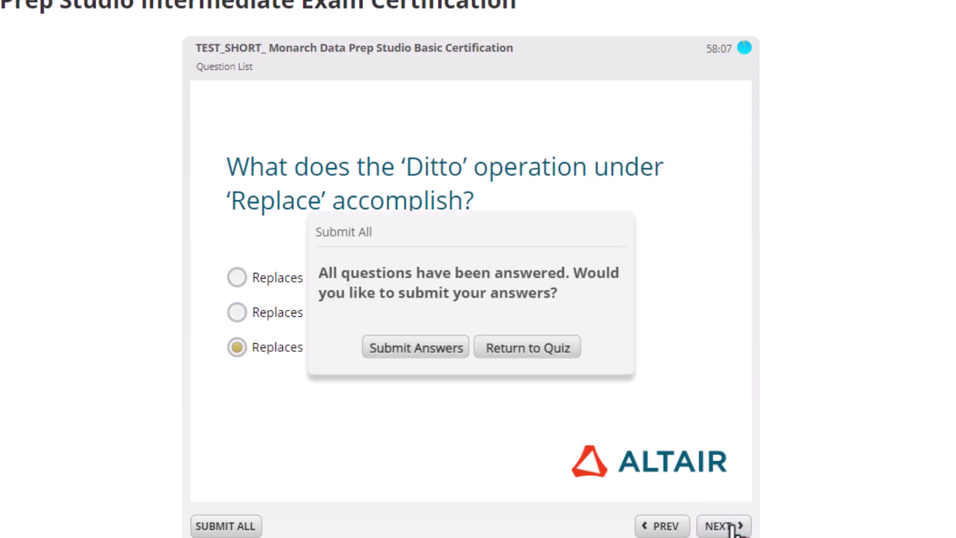
Submit the answers and review the three graded questions, returning to the 66.66% results
left_click(431, 351)
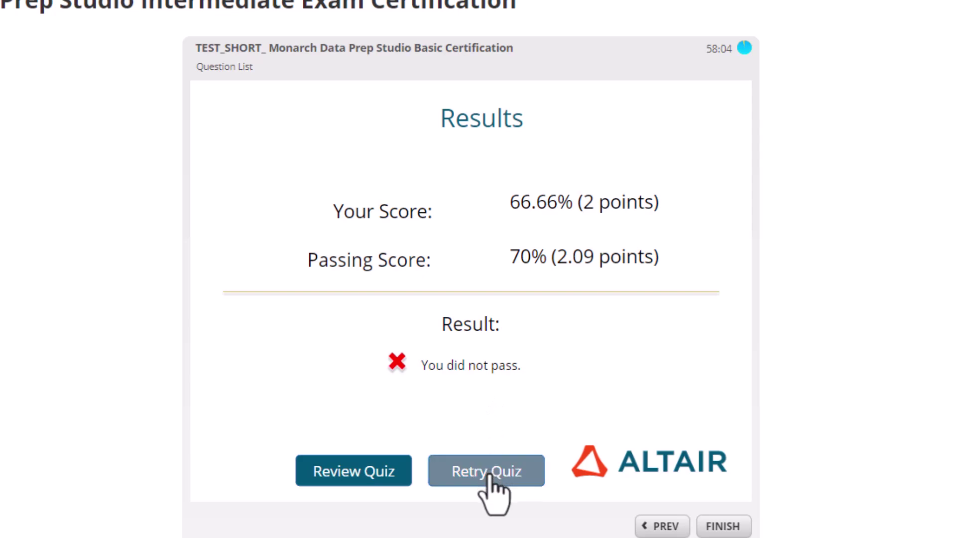
left_click(385, 478)
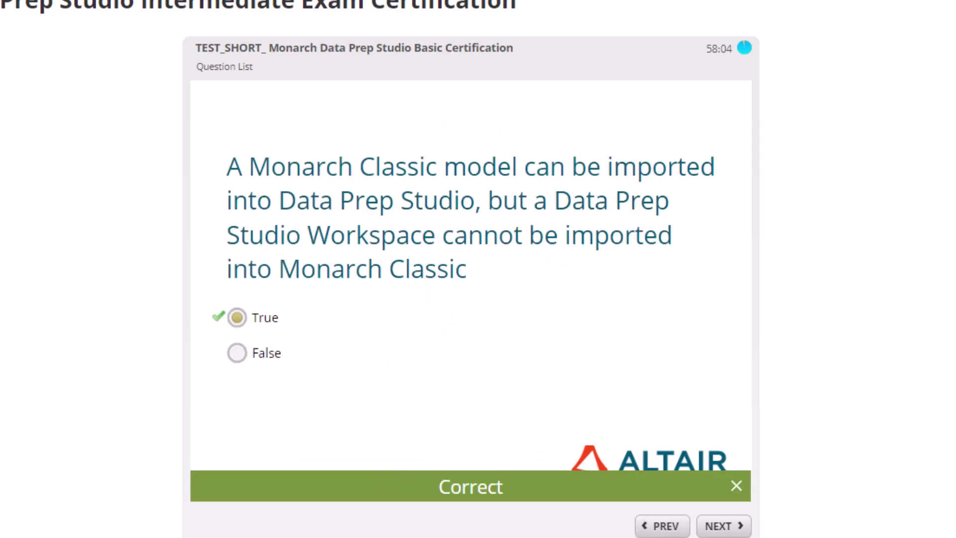
left_click(720, 526)
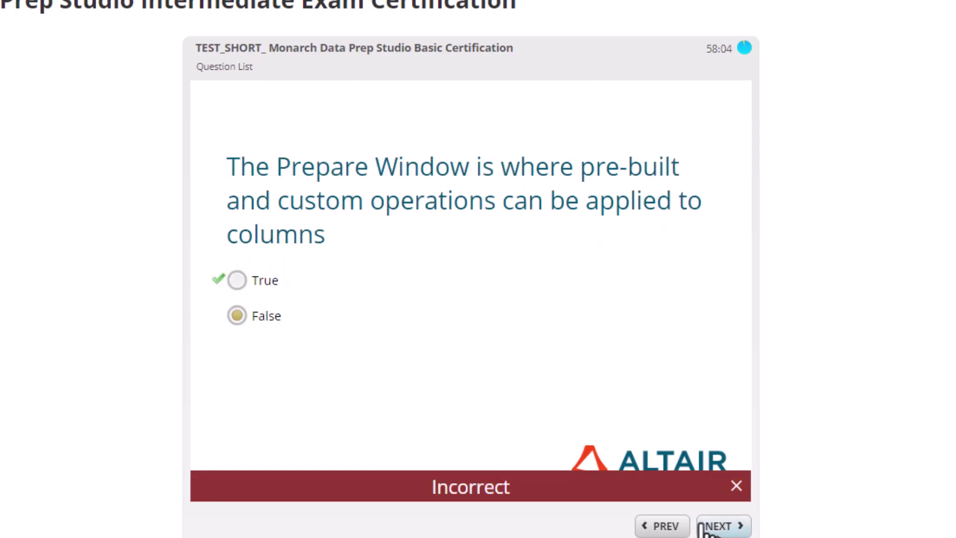
left_click(724, 526)
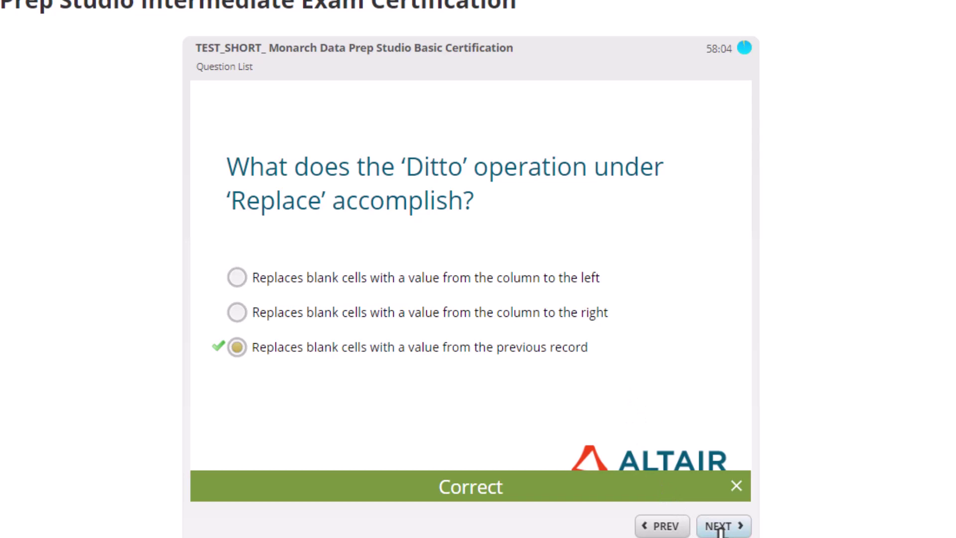
left_click(720, 527)
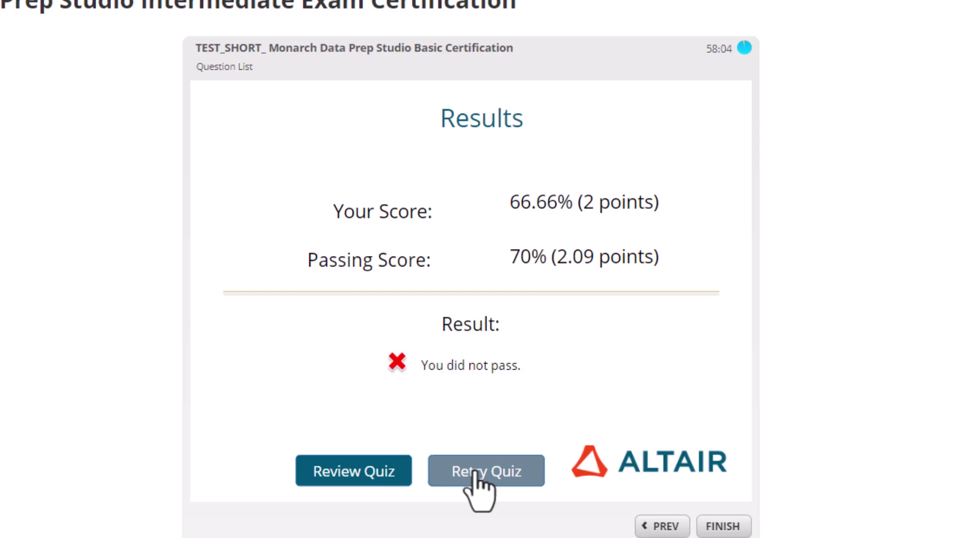
Retake the exam with the third template answer, Transpose, and the first PDF Table Extractor option
left_click(475, 473)
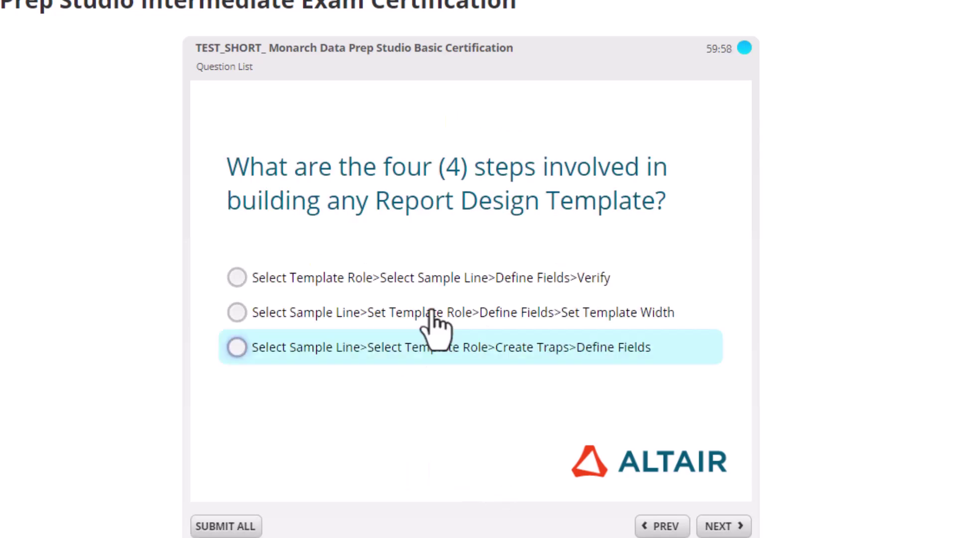
left_click(408, 348)
left_click(716, 526)
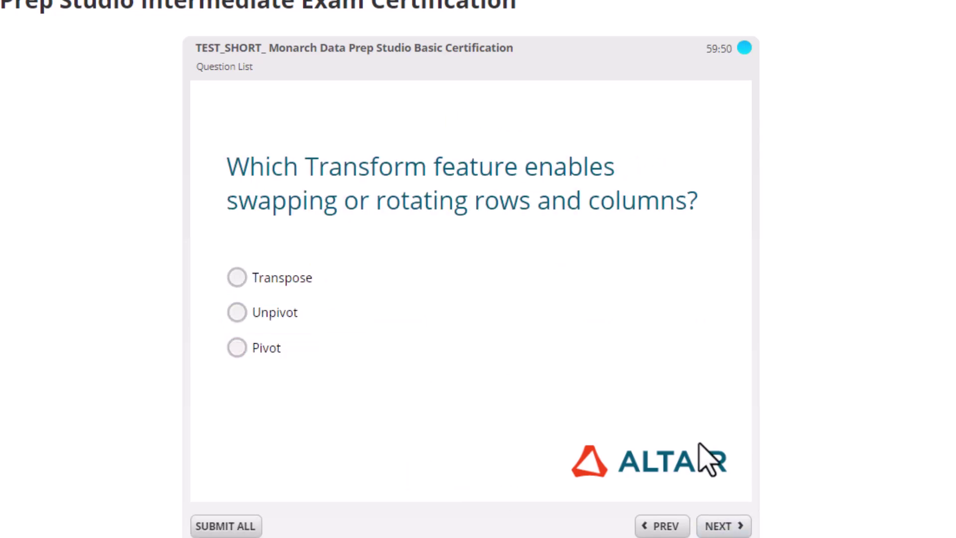
left_click(625, 288)
left_click(721, 526)
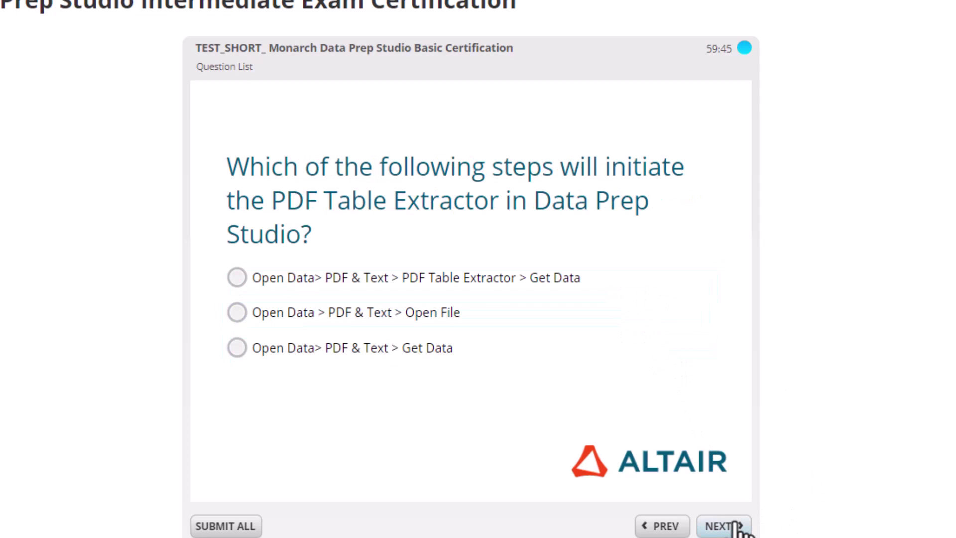
left_click(677, 284)
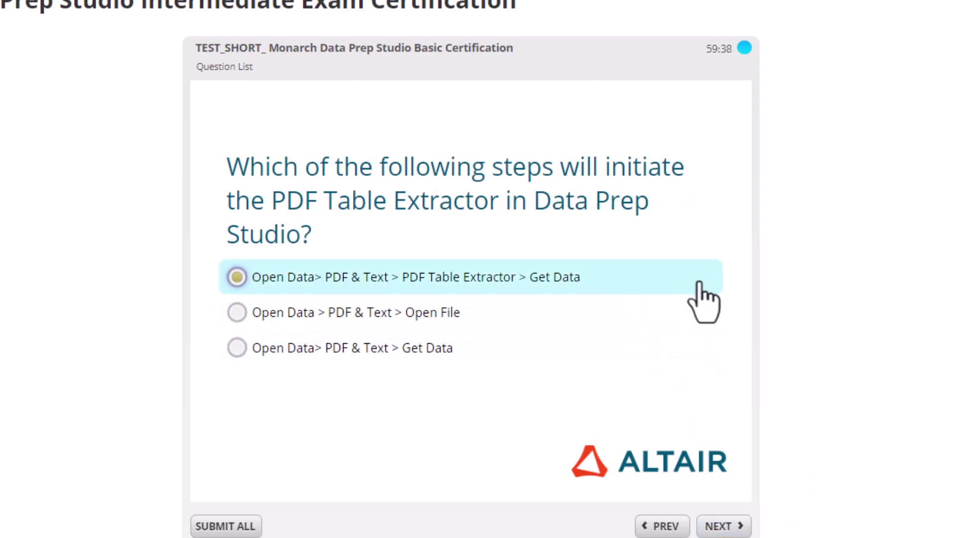
left_click(721, 526)
left_click(419, 347)
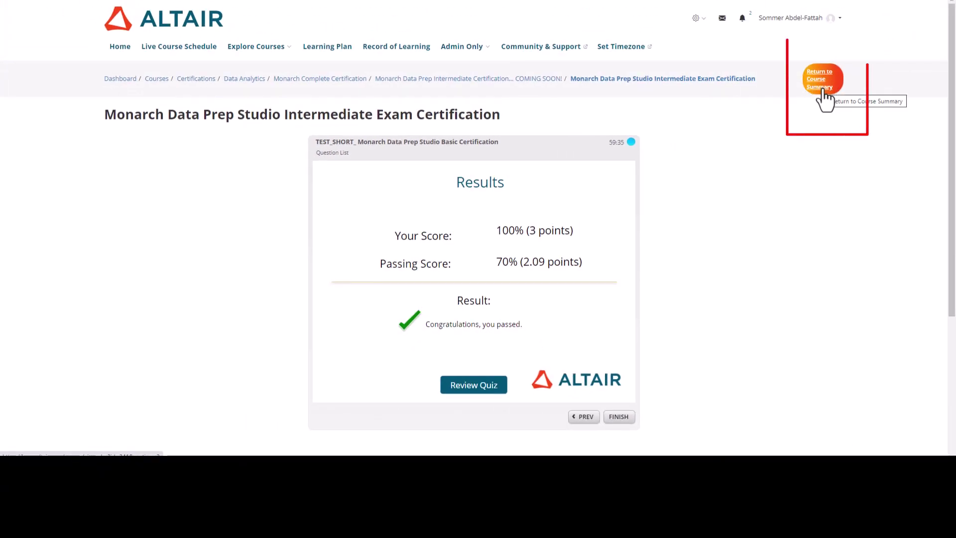
Open the downloaded Monarch Classic Basics certificate PDF, then go back to its download page
left_click(825, 97)
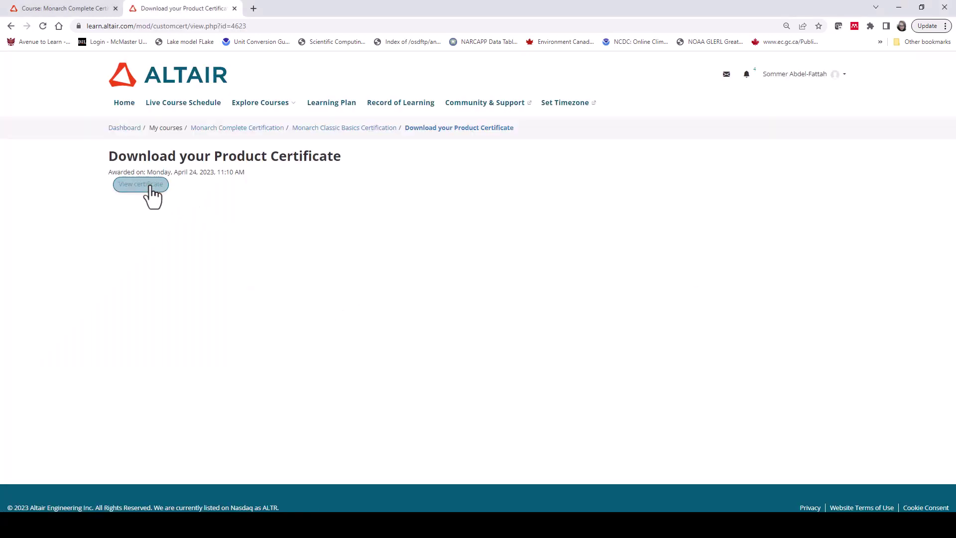
left_click(150, 187)
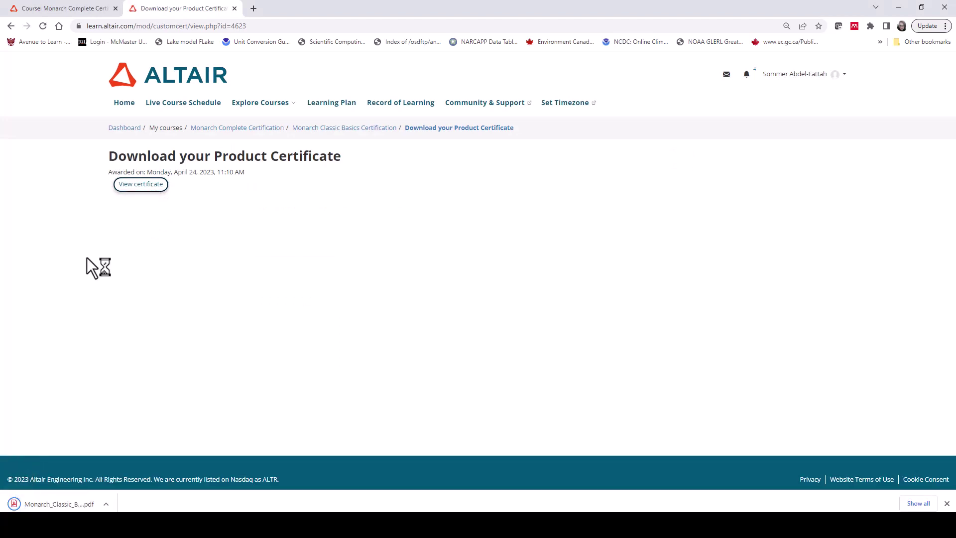
left_click(68, 504)
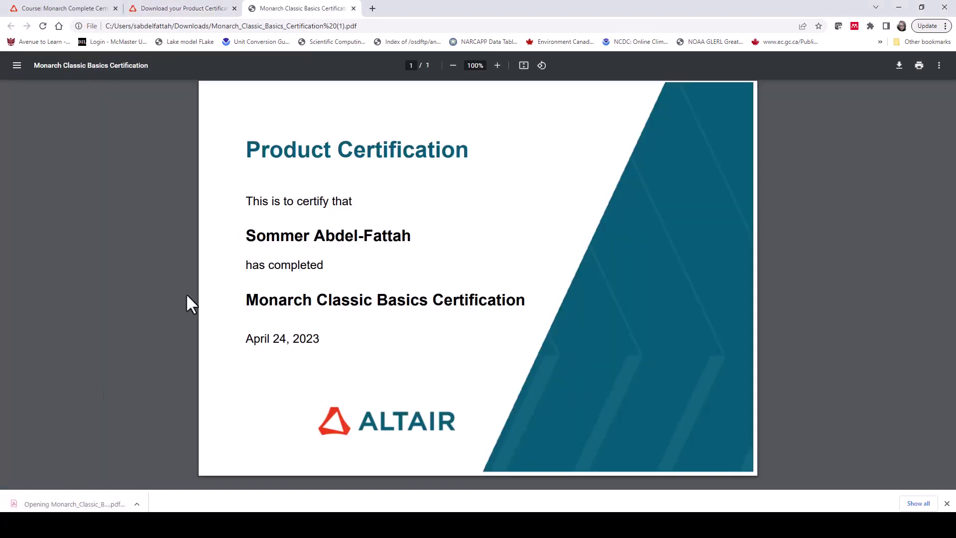
left_click(200, 14)
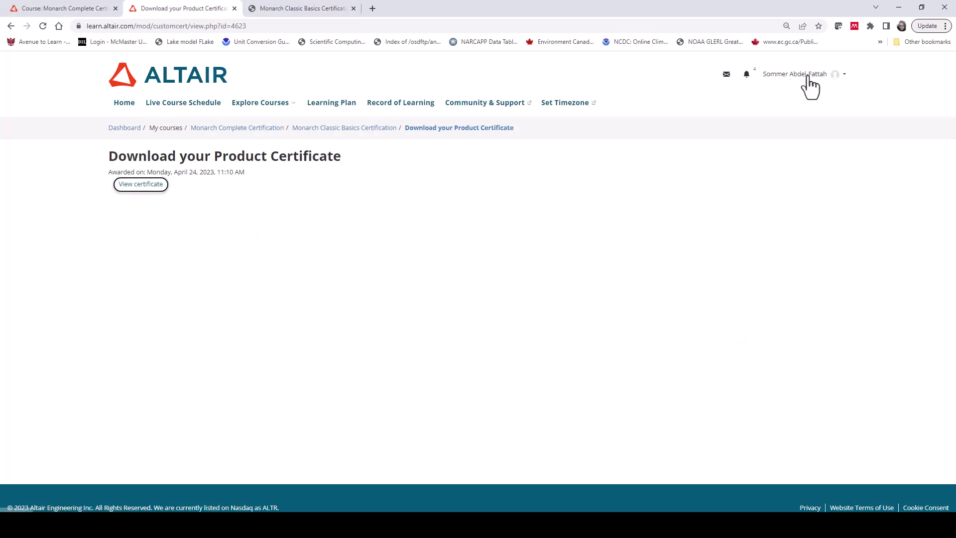
Open the Altair Learning profile with the two Monarch badges, plus a new tab for LinkedIn
left_click(838, 78)
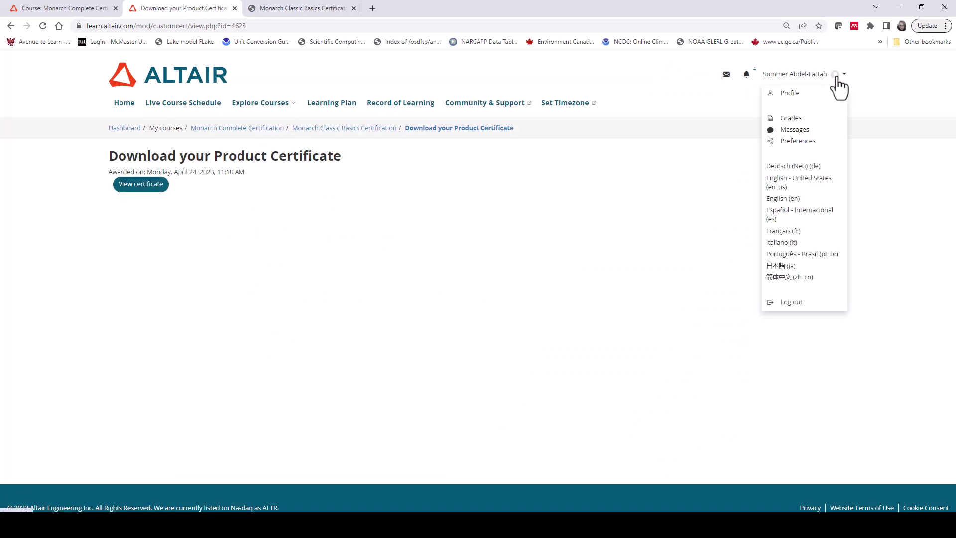
left_click(802, 99)
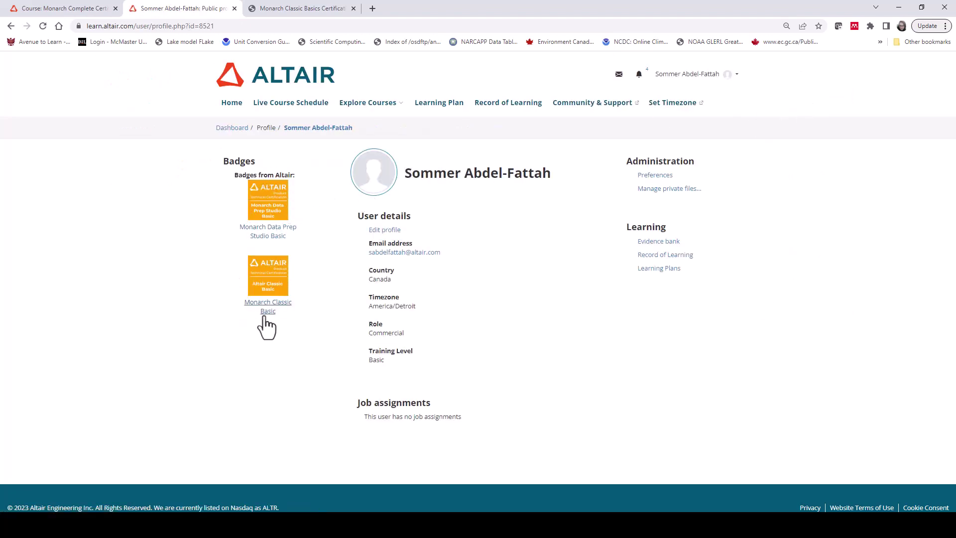
left_click(373, 8)
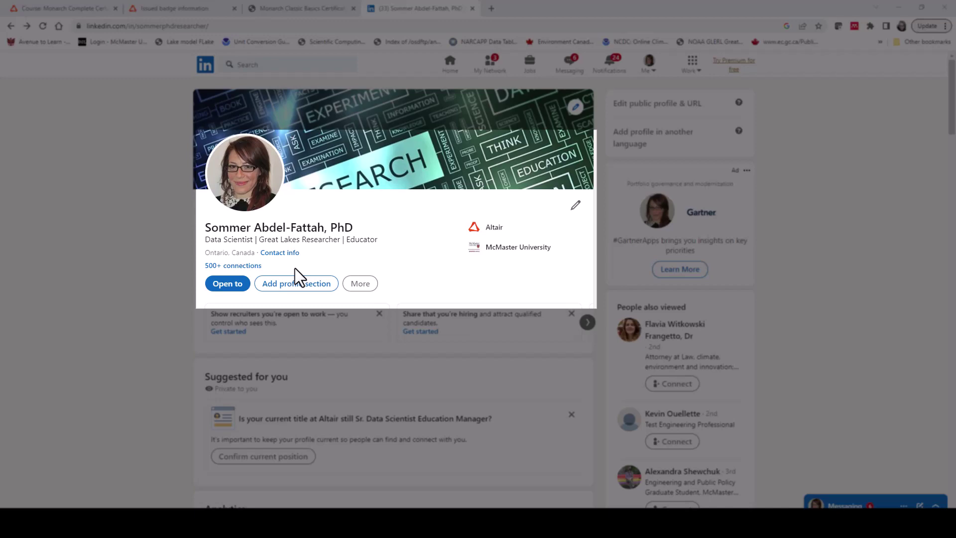
Open LinkedIn's Add licenses & certifications form through Add profile section
left_click(293, 288)
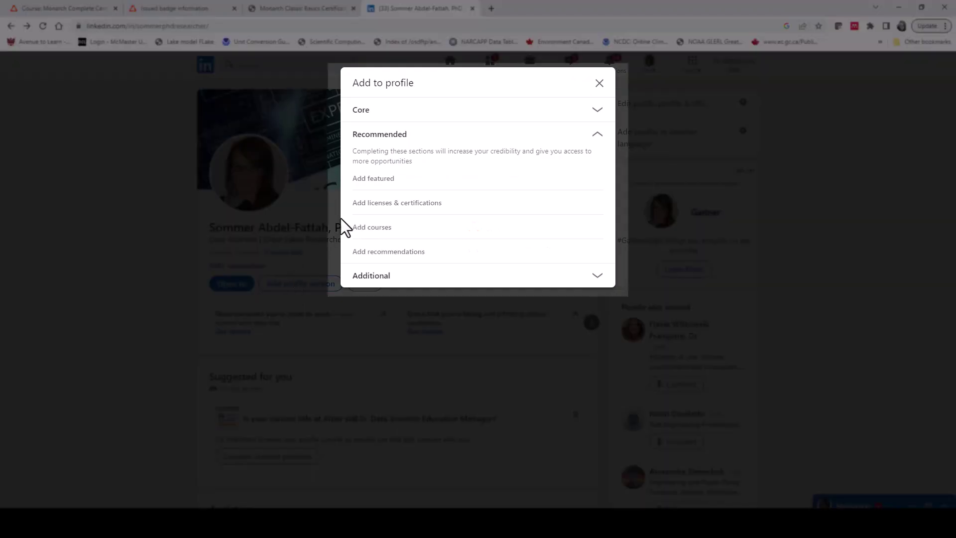
left_click(396, 203)
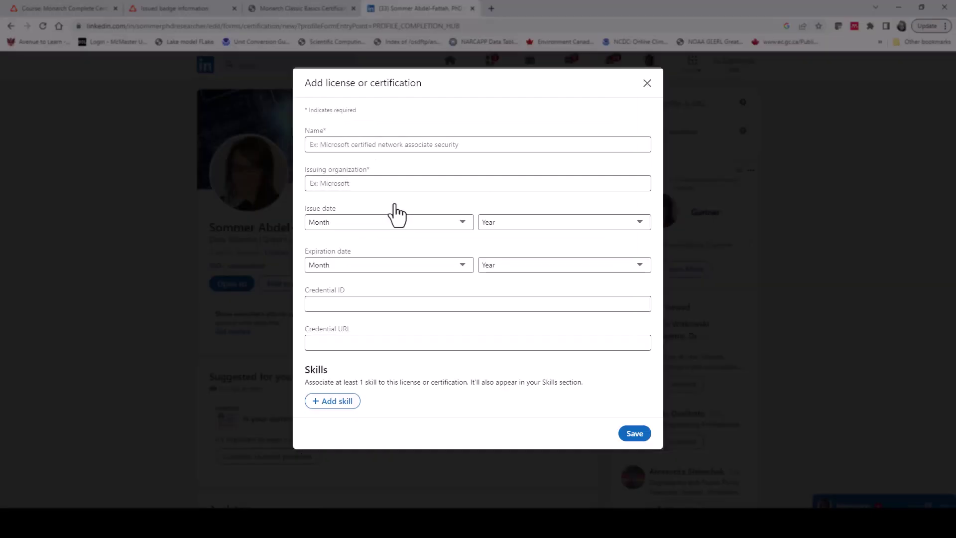
Enter Monarch Data Prep Studio, issuer Altair, issued April 2023, expiring April 2025
left_click(412, 146)
type("Mon")
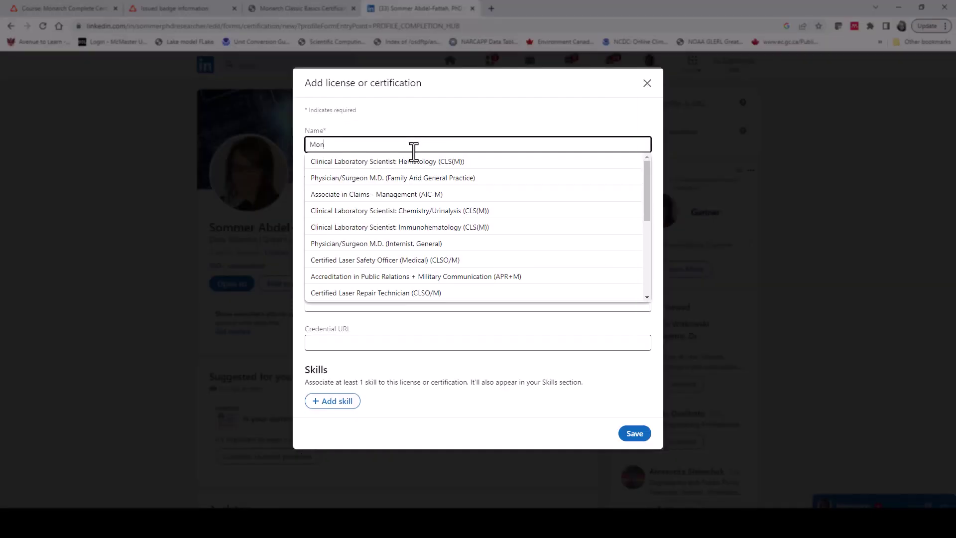
type("arch Data Prep Studio")
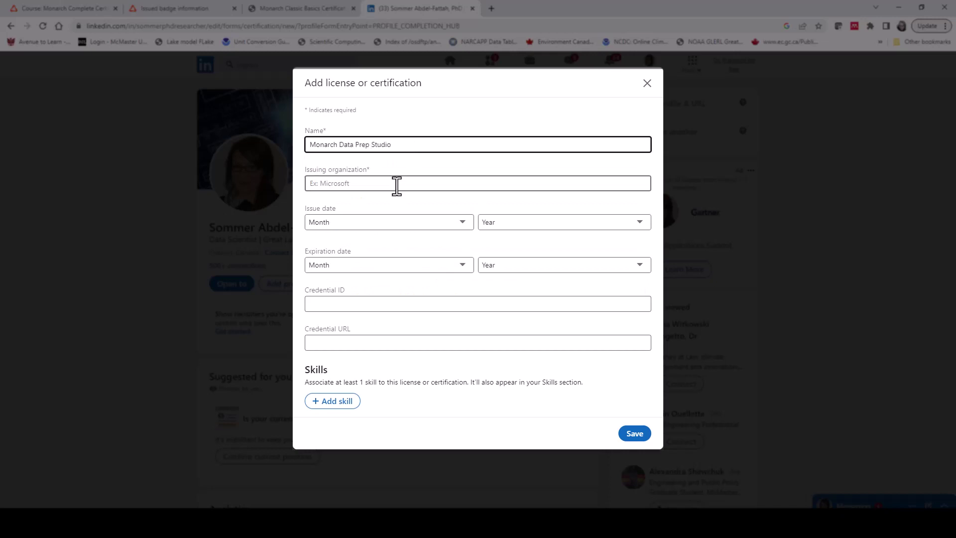
left_click(394, 185)
type("Al")
left_click(396, 214)
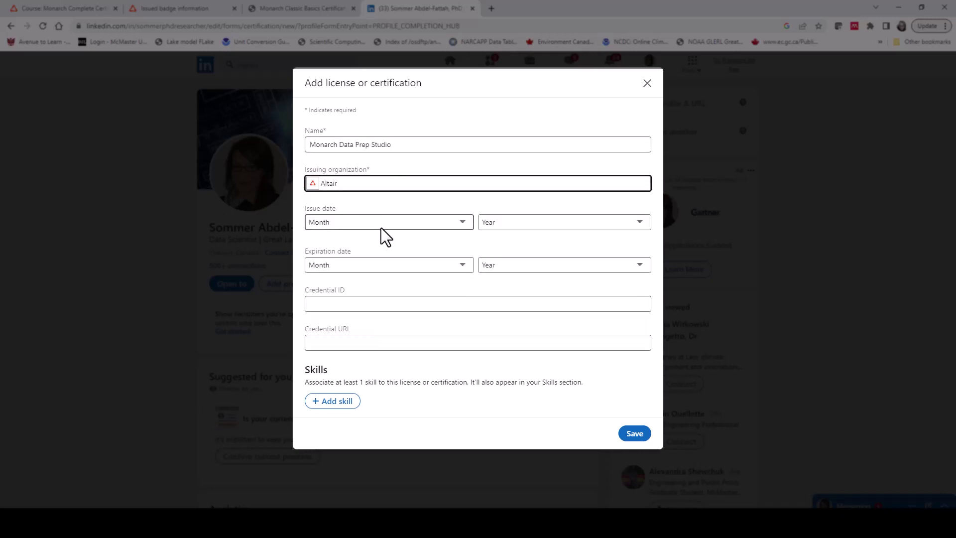
left_click(381, 228)
left_click(374, 271)
left_click(505, 222)
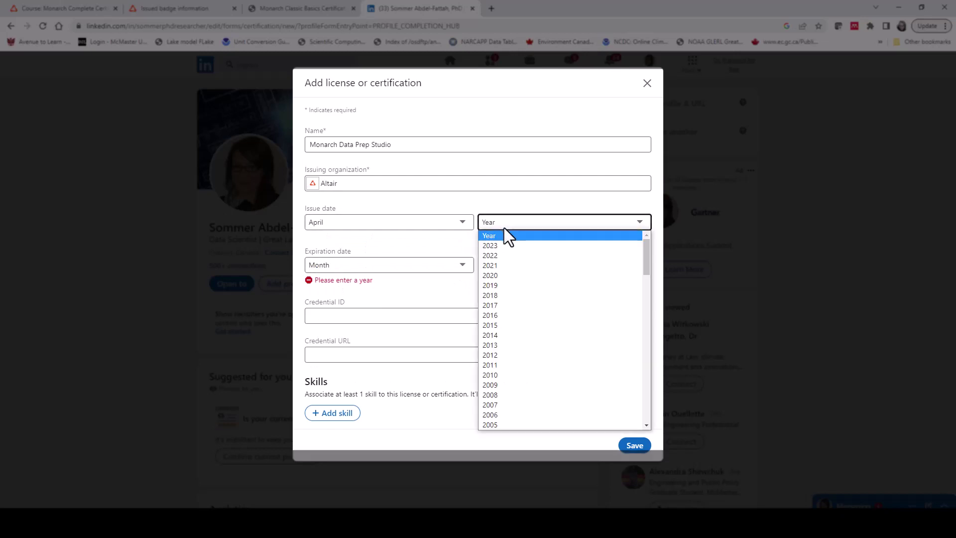
left_click(501, 244)
left_click(463, 264)
left_click(437, 318)
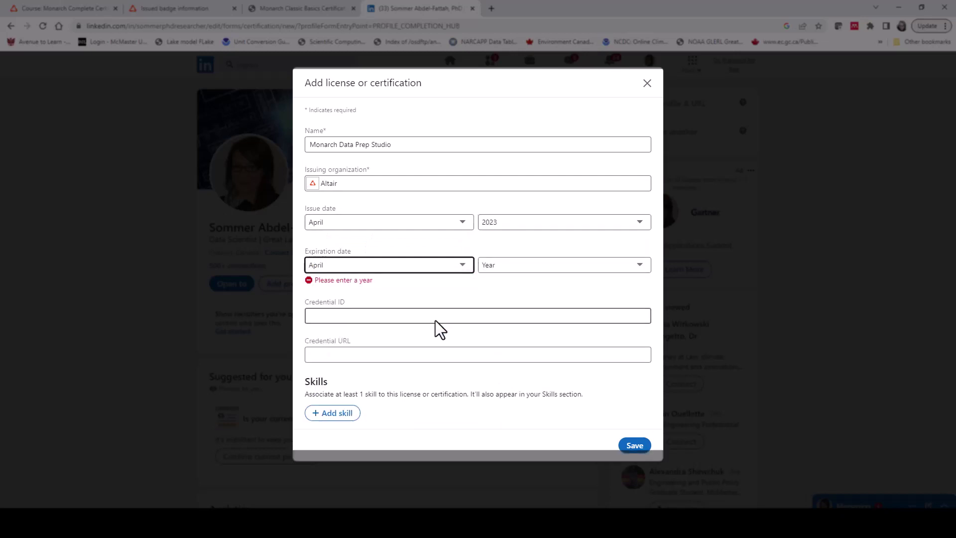
left_click(542, 266)
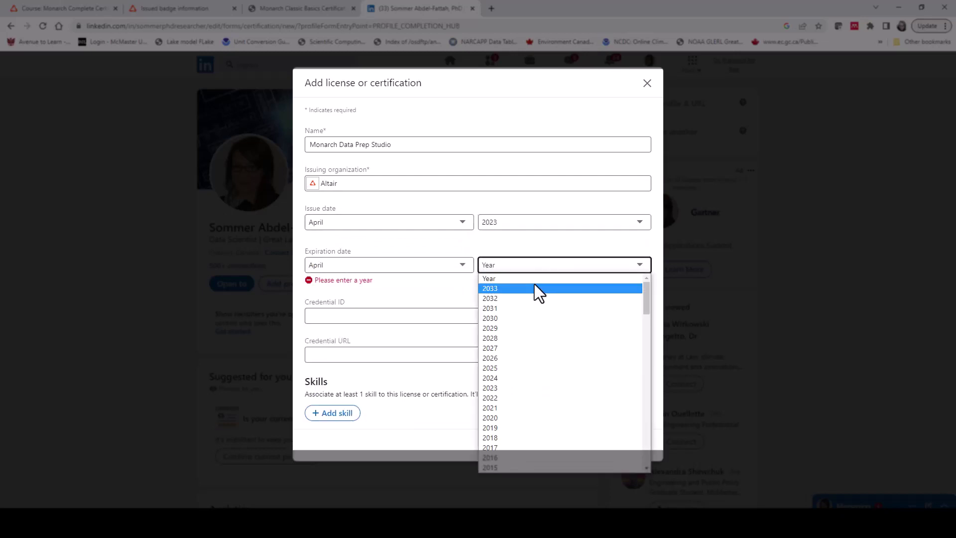
left_click(515, 368)
Copy the Monarch Data Prep Studio Basic badge page URL from the Altair profile
left_click(411, 345)
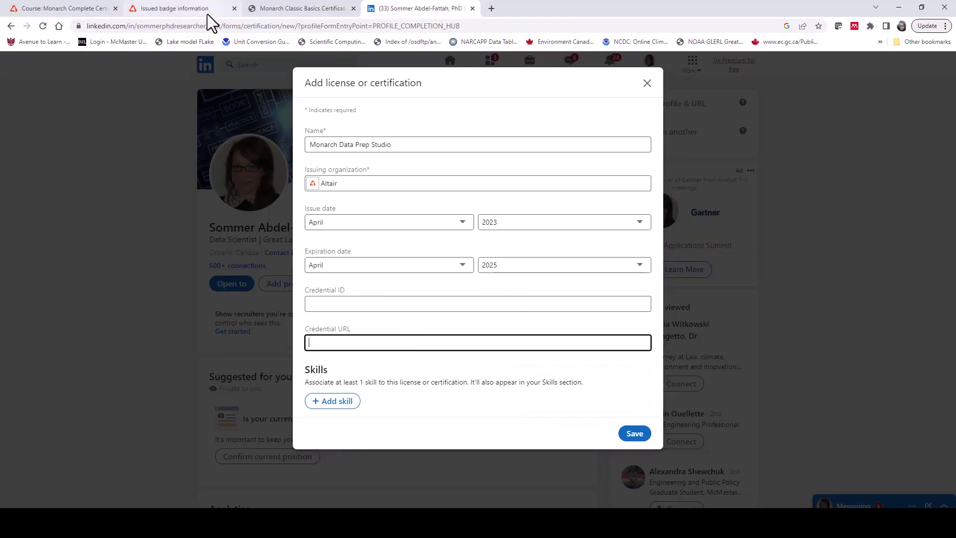
left_click(207, 11)
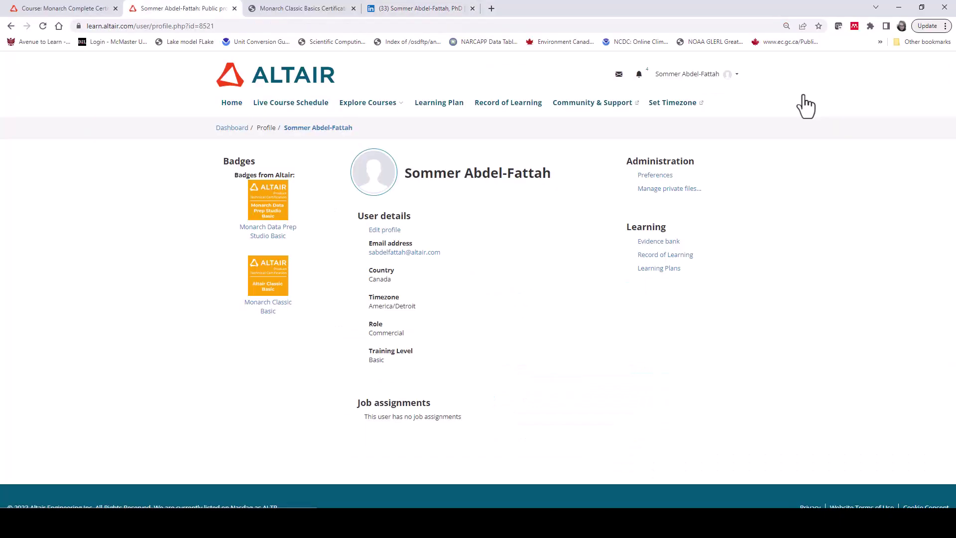
left_click(274, 229)
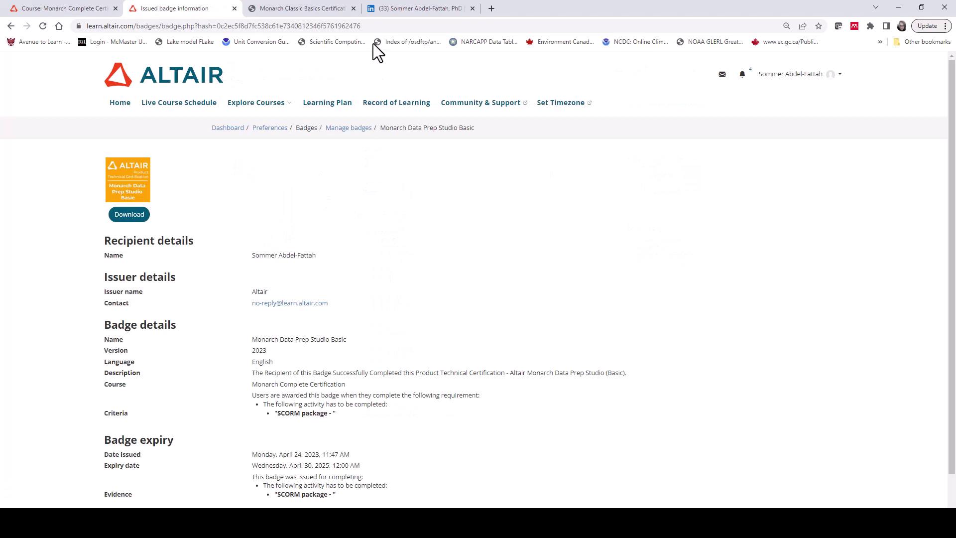
left_click(363, 26)
right_click(346, 29)
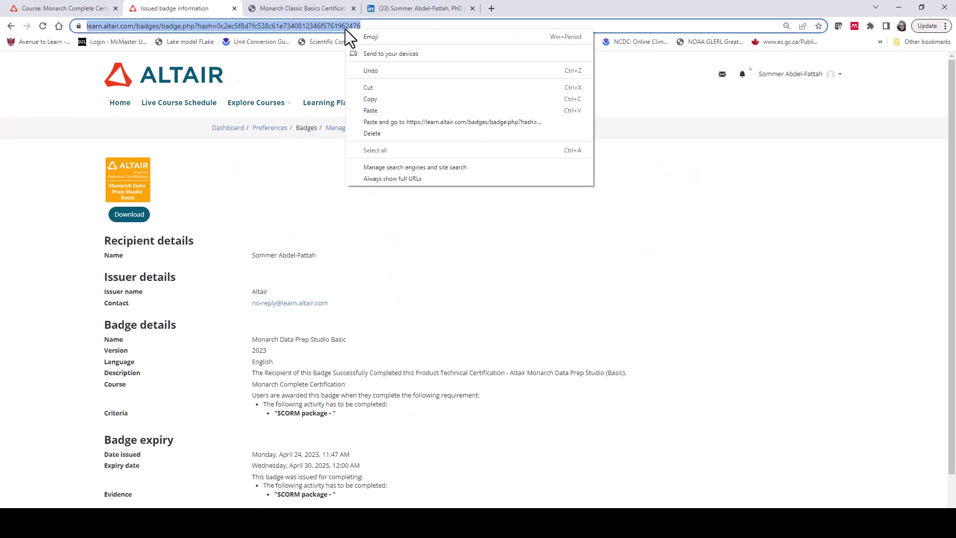
left_click(383, 101)
Paste the badge URL as the Credential URL, save, and continue past the share dialog
left_click(418, 9)
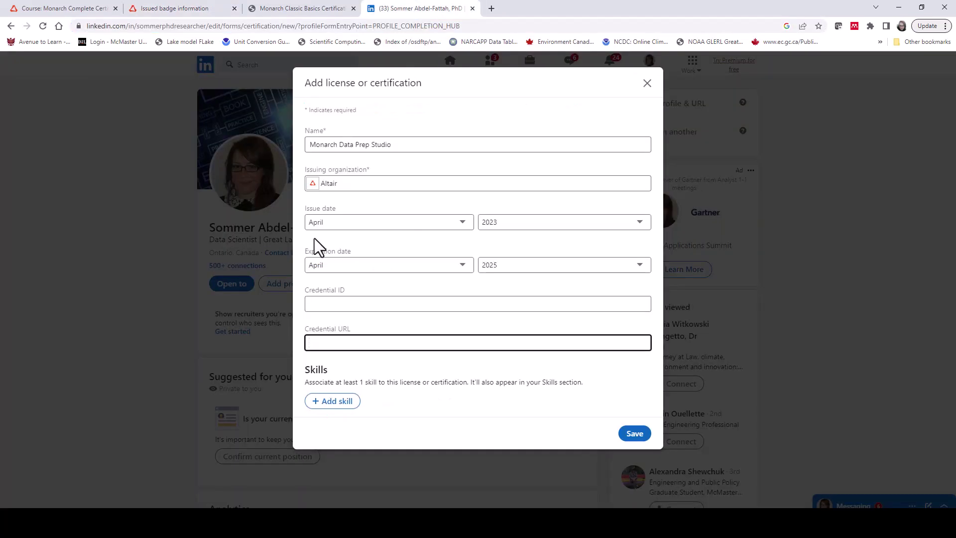
key("ctrl+v")
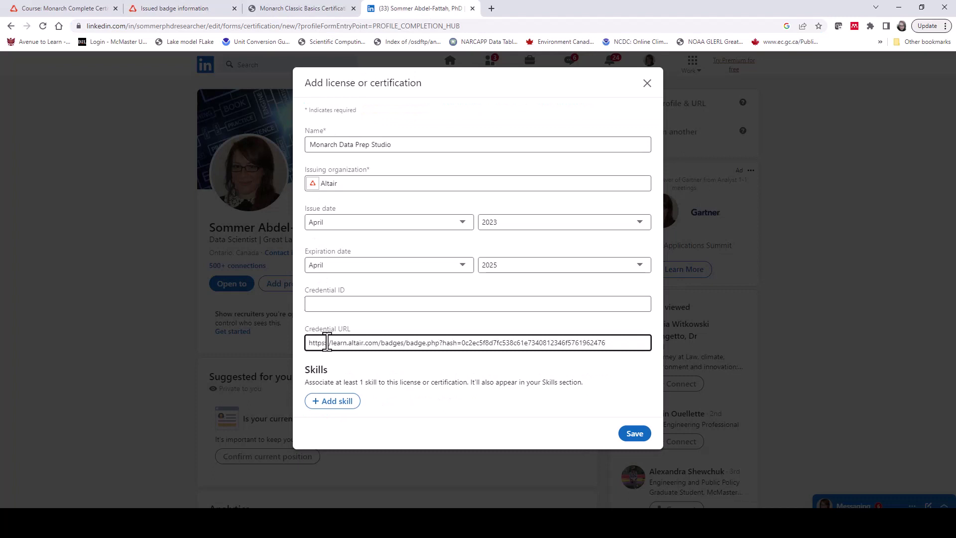
left_click(639, 437)
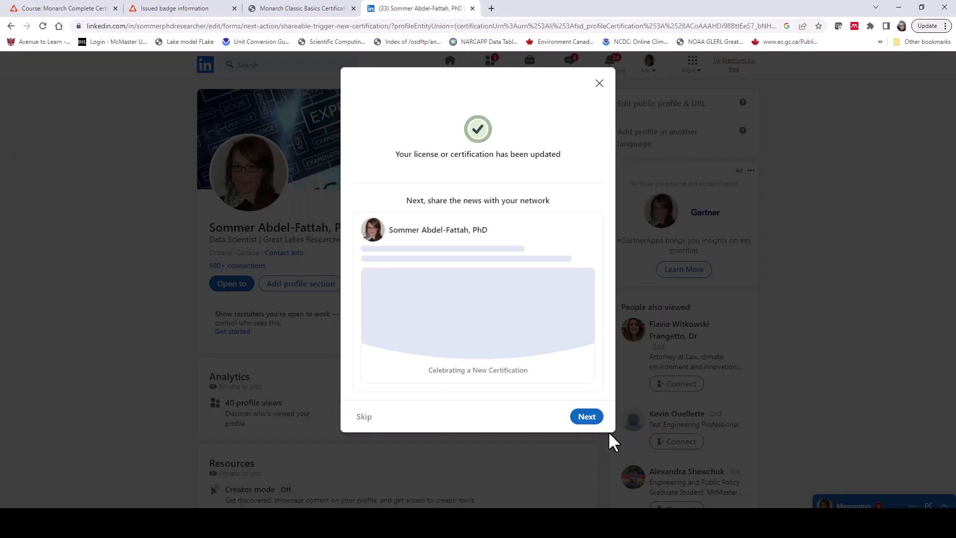
left_click(594, 419)
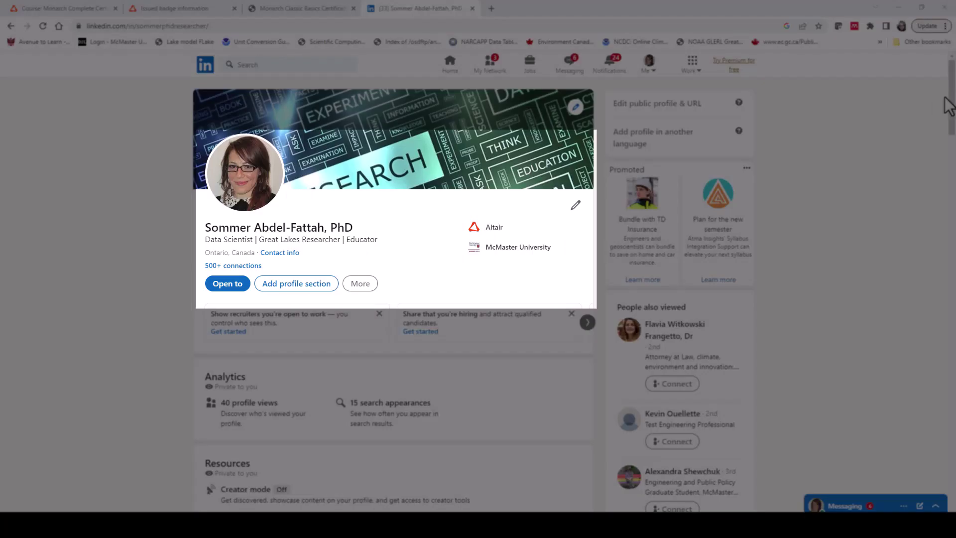
left_click_drag(949, 86, 949, 321)
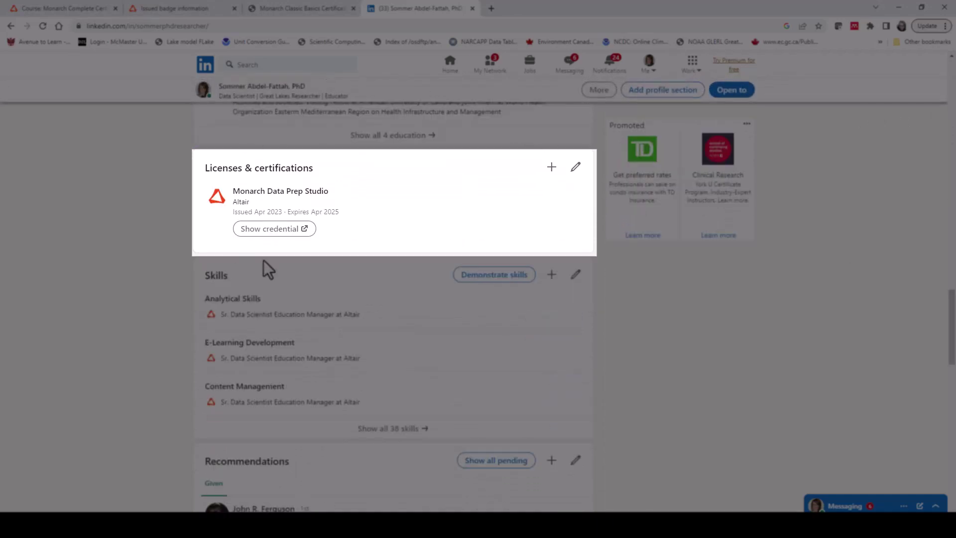
Open the Monarch Data Prep Studio credential from LinkedIn to view its Altair badge page
left_click(306, 231)
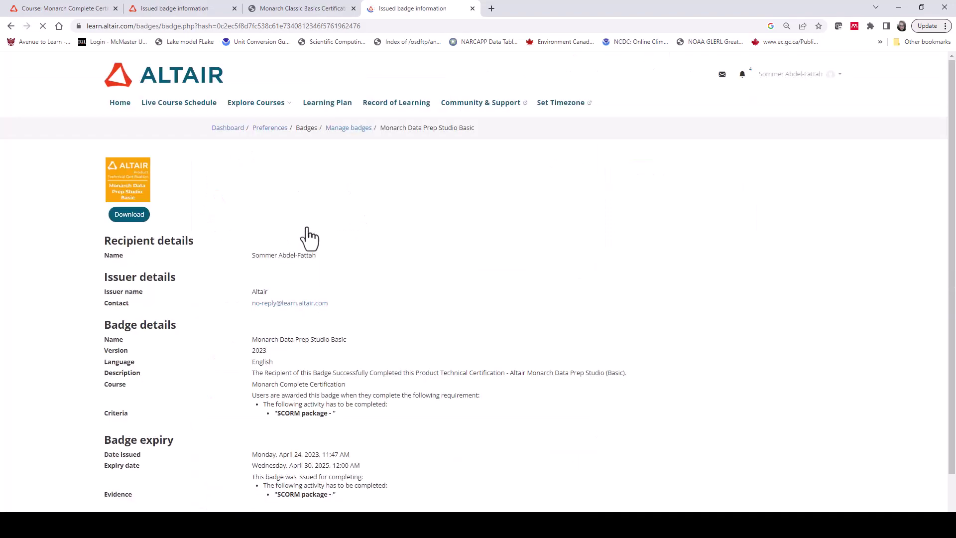